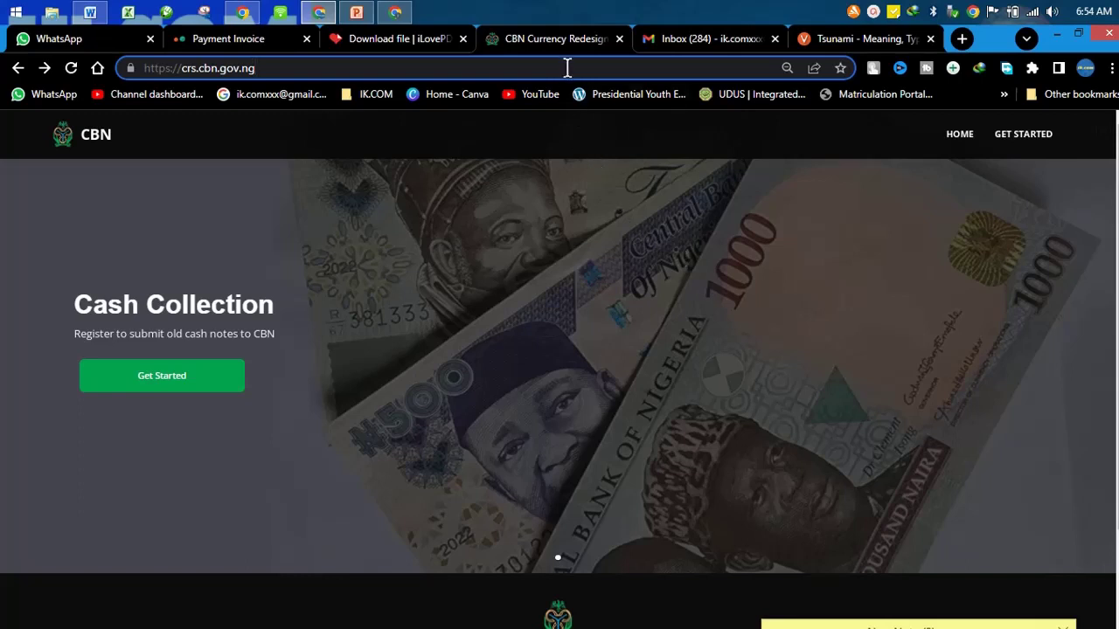
# Step: Select the portal's web address and go to the Get Started page from the home banner
pyautogui.click(273, 67)
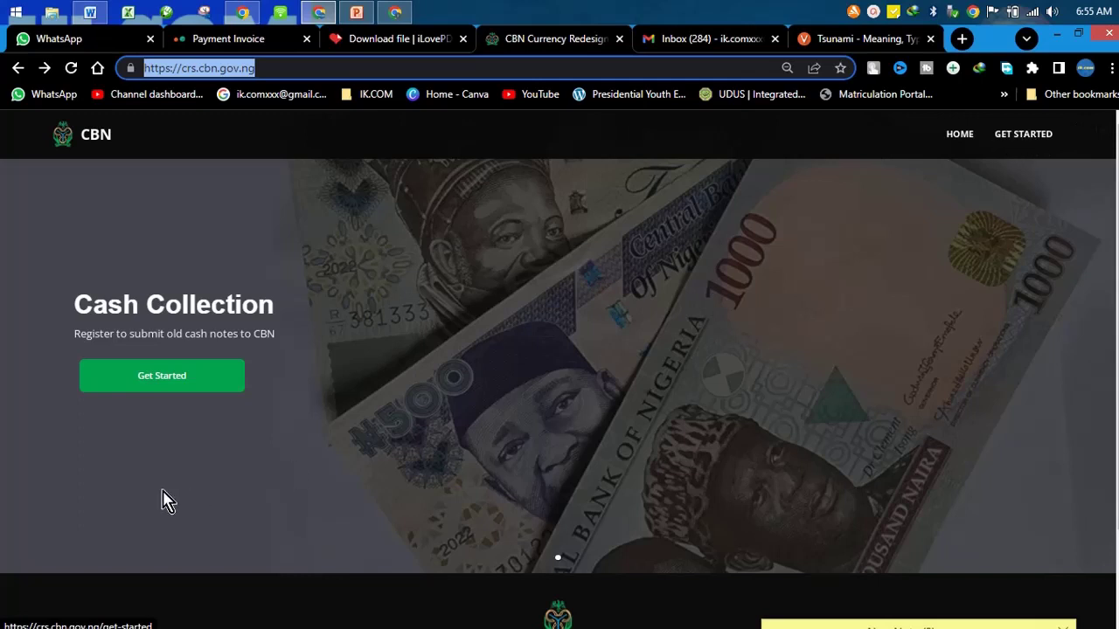
pyautogui.click(184, 377)
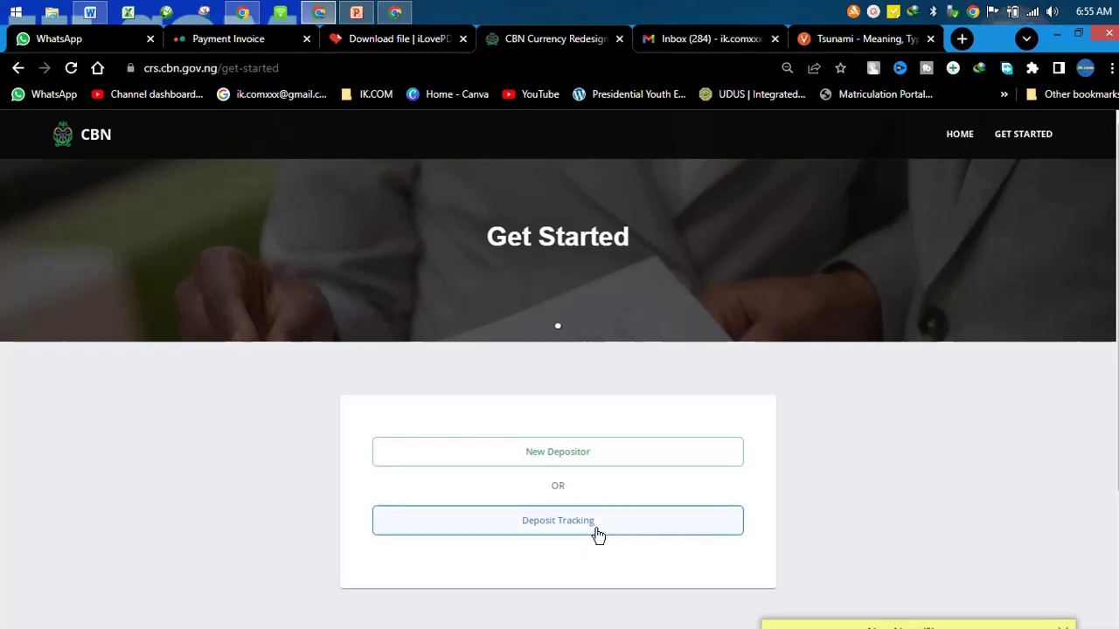
pyautogui.click(597, 535)
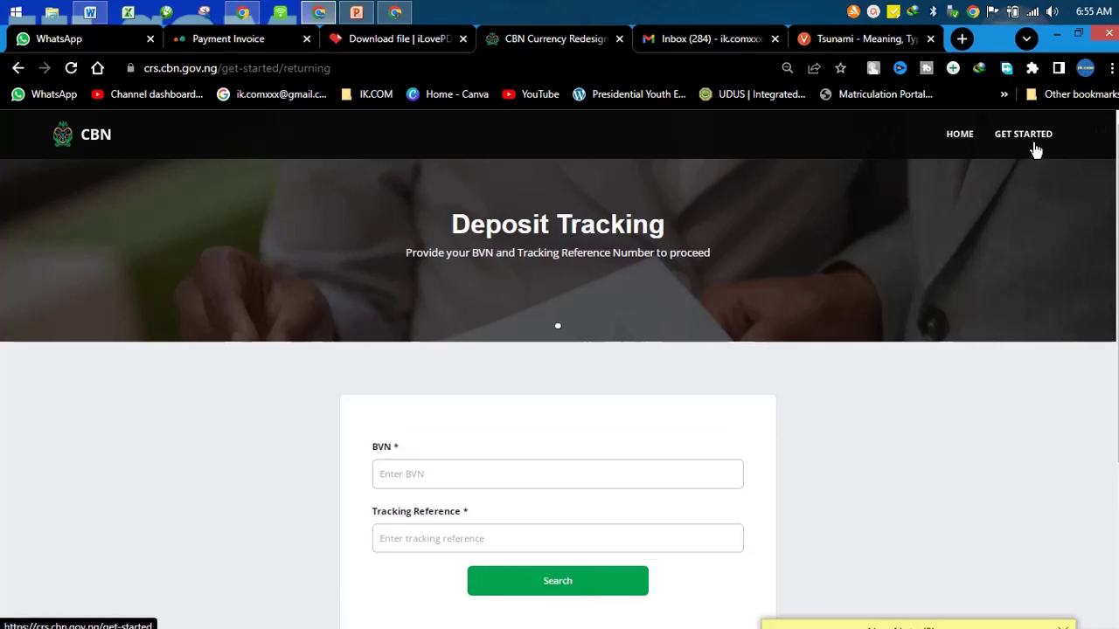
pyautogui.click(1034, 147)
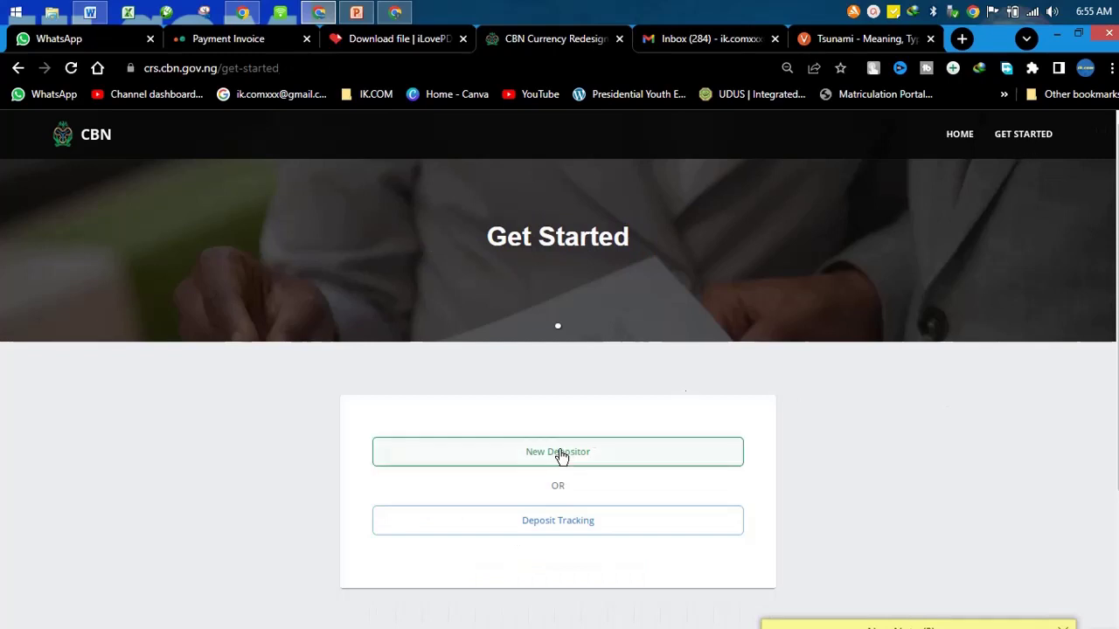
# Step: Start a blank New Depositor form and scroll down to its empty note-amount fields
pyautogui.click(560, 454)
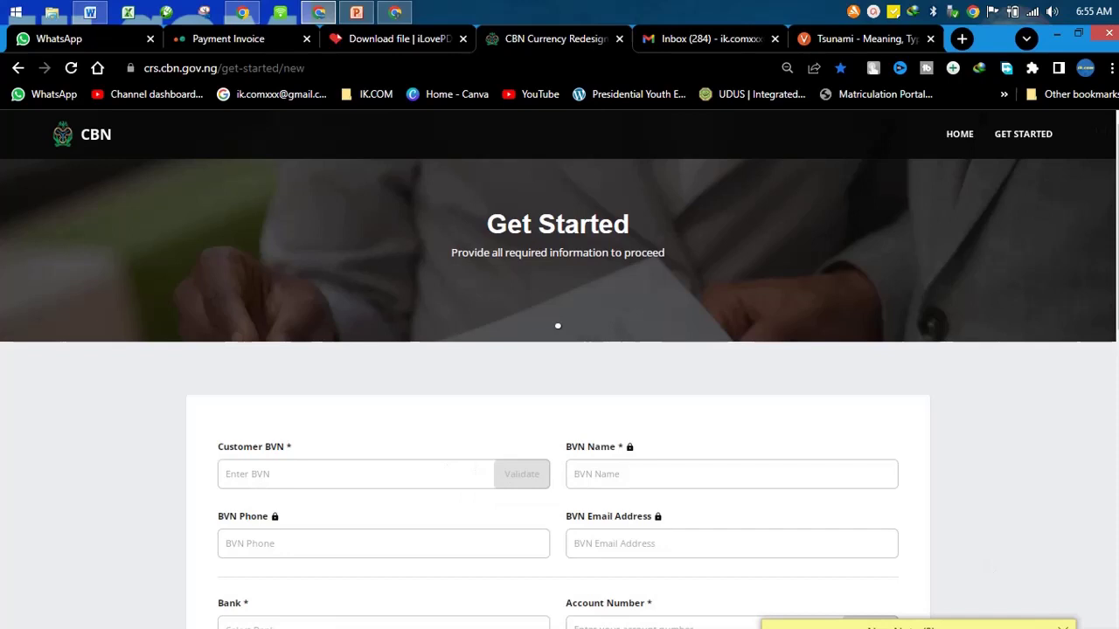
pyautogui.scroll(-2, 559, 393)
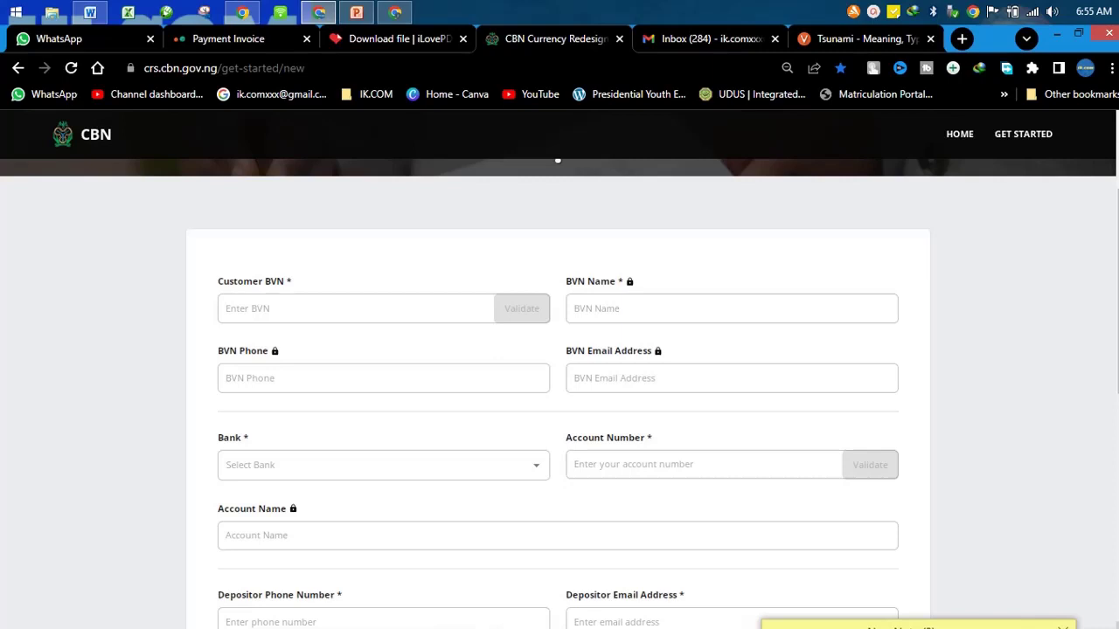
pyautogui.scroll(-1, 559, 393)
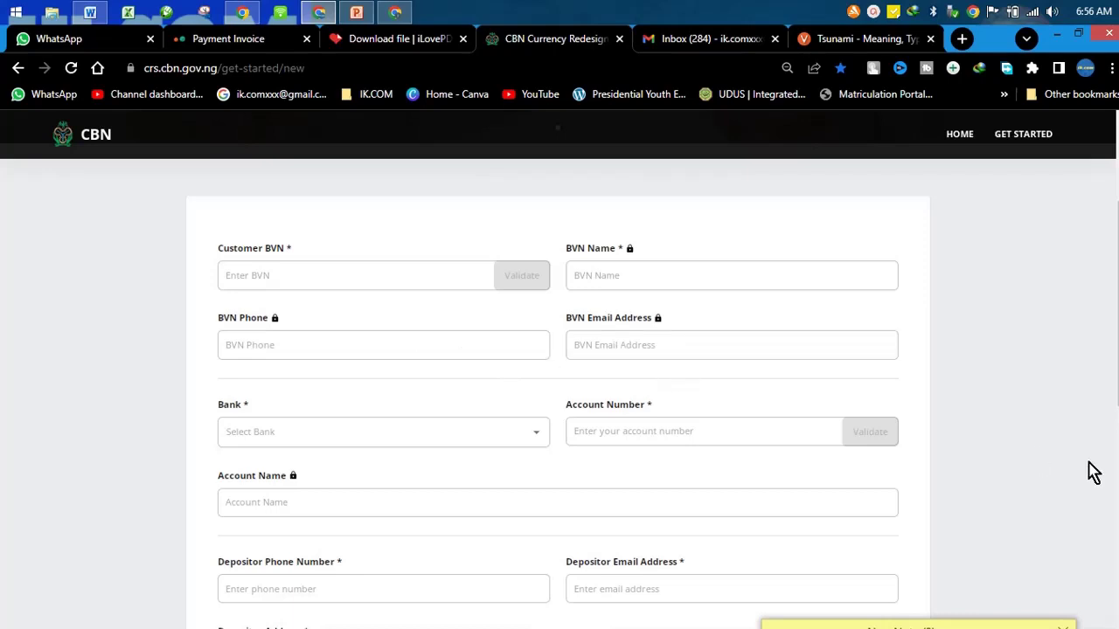
pyautogui.scroll(-5, 1093, 472)
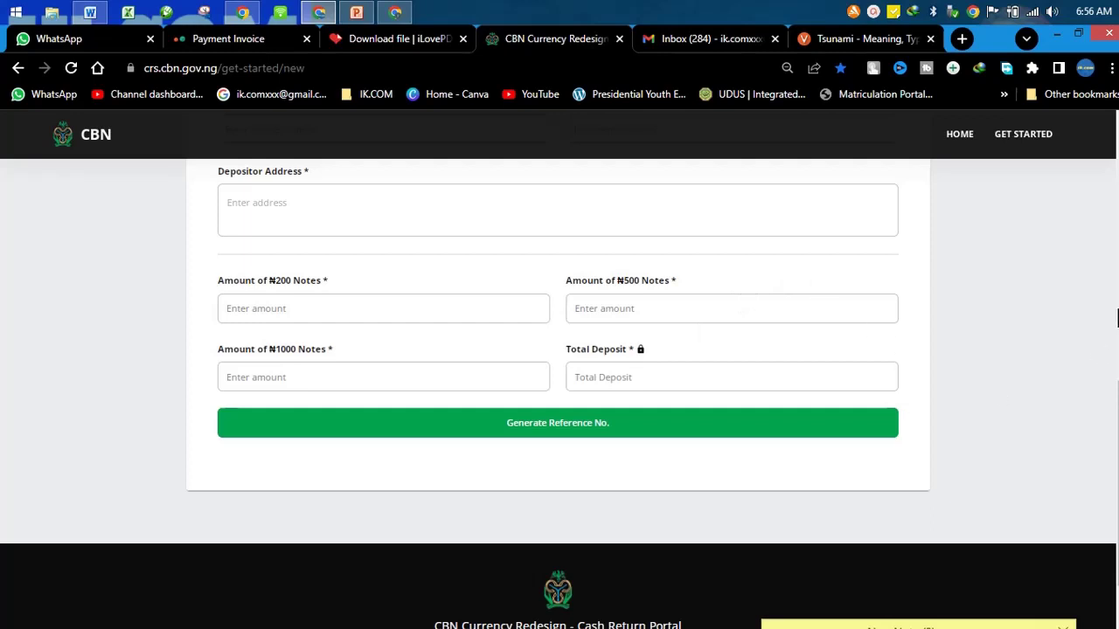
pyautogui.scroll(5, 1117, 306)
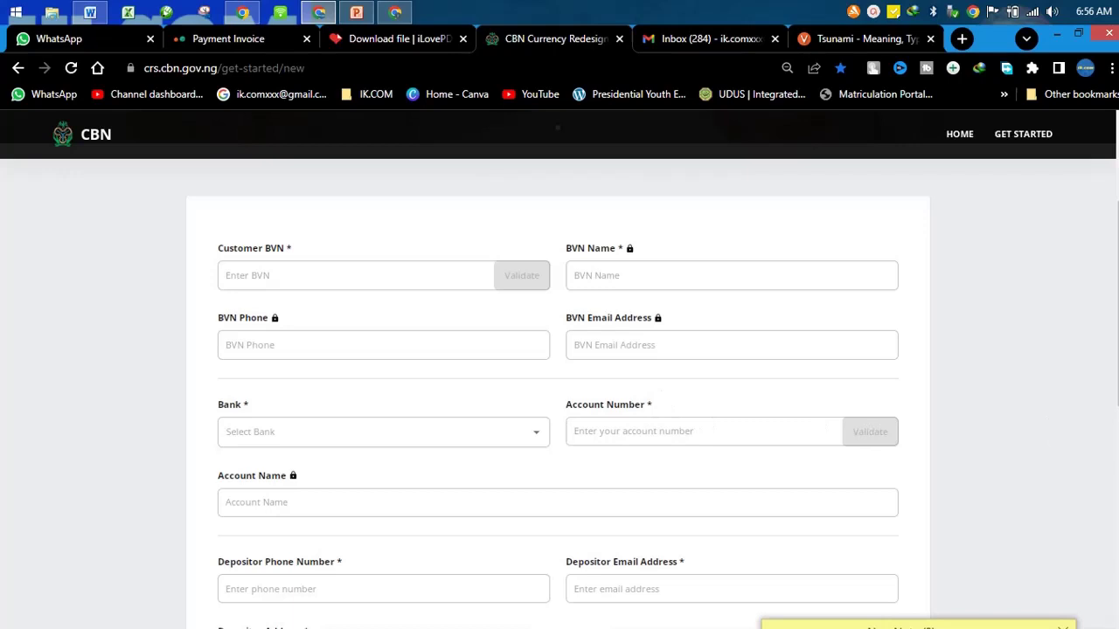
pyautogui.scroll(-5, 559, 367)
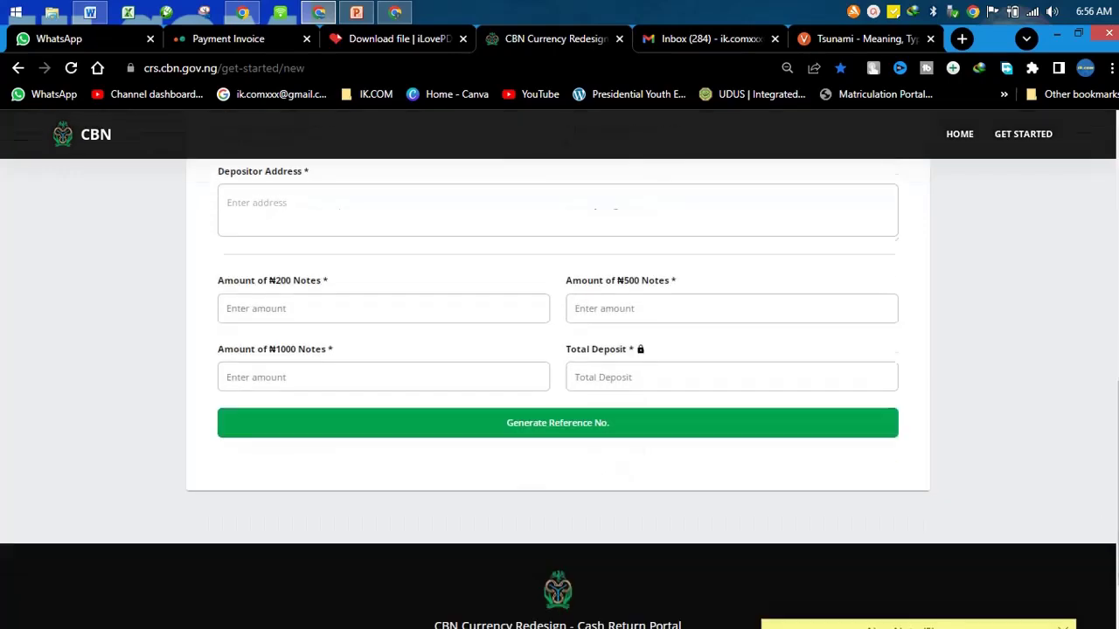
# Step: Autofill the ₦200, ₦500 and ₦1000 note amounts with 8,800, 316,000 and 738,000
pyautogui.click(368, 315)
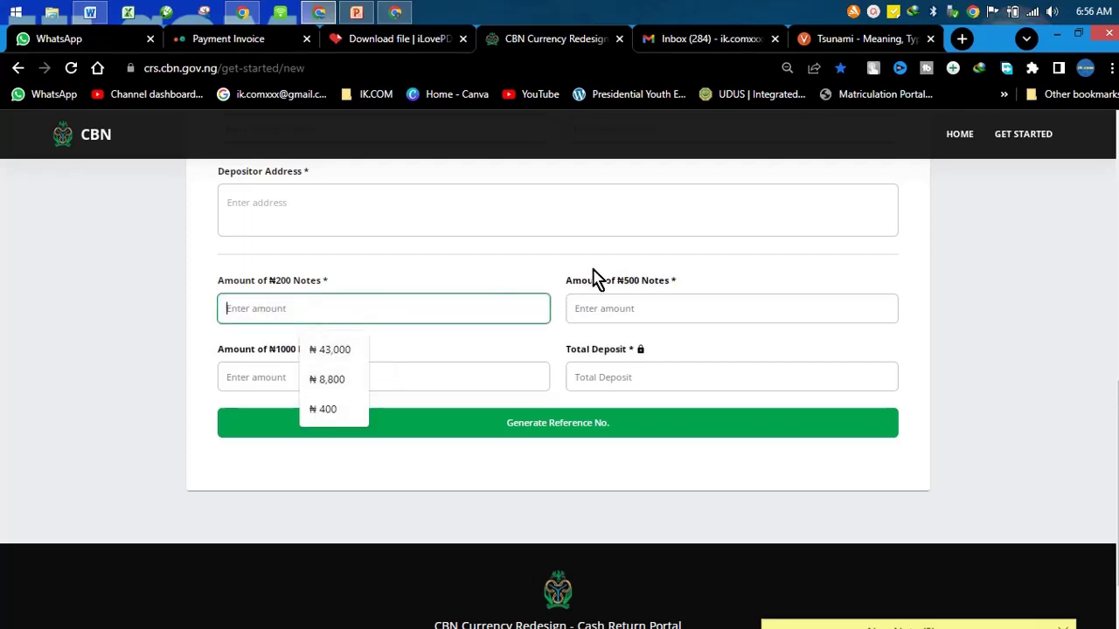
pyautogui.click(617, 306)
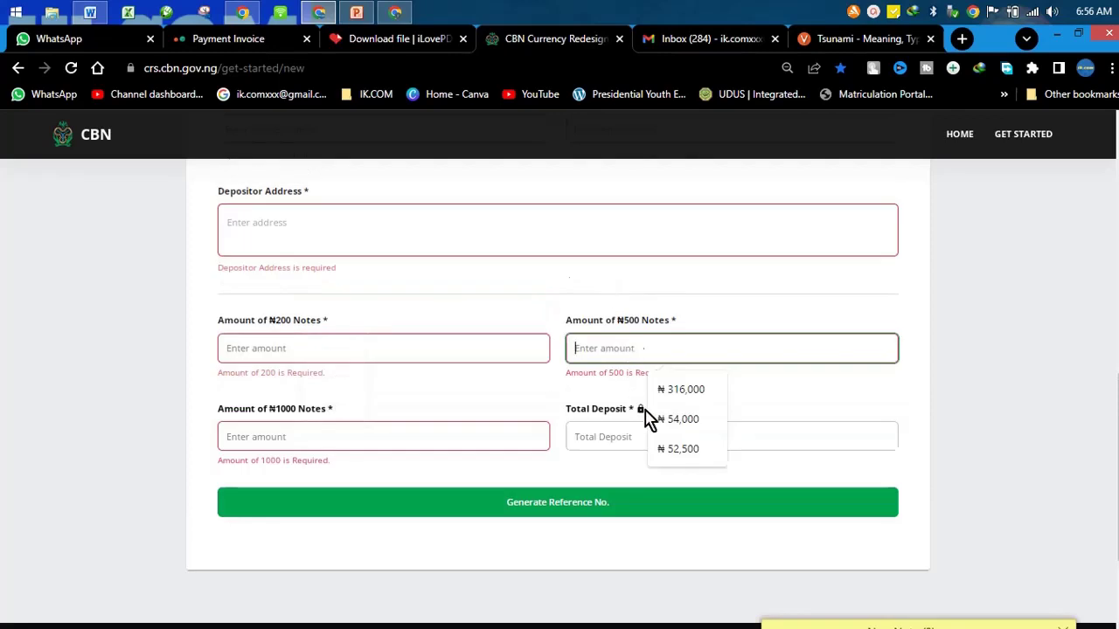
pyautogui.click(460, 446)
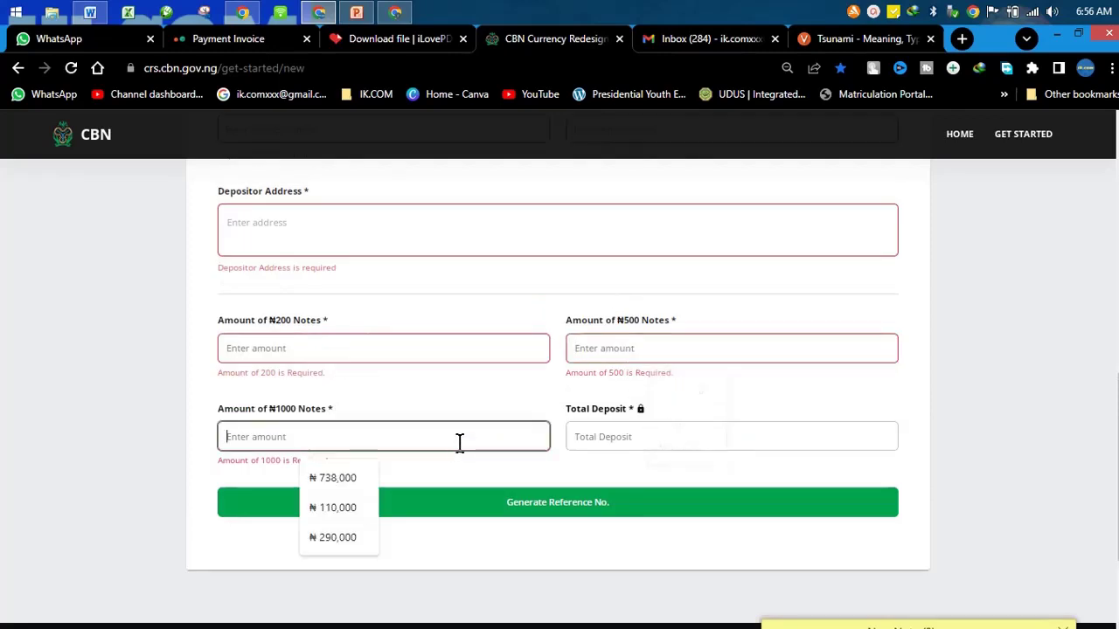
pyautogui.click(442, 340)
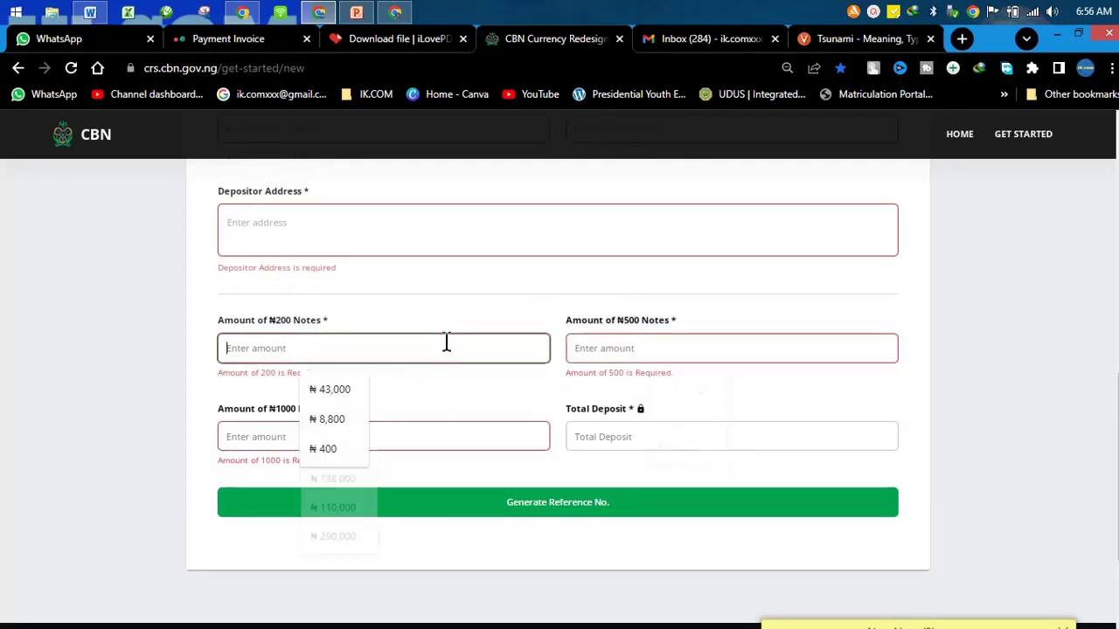
pyautogui.click(339, 419)
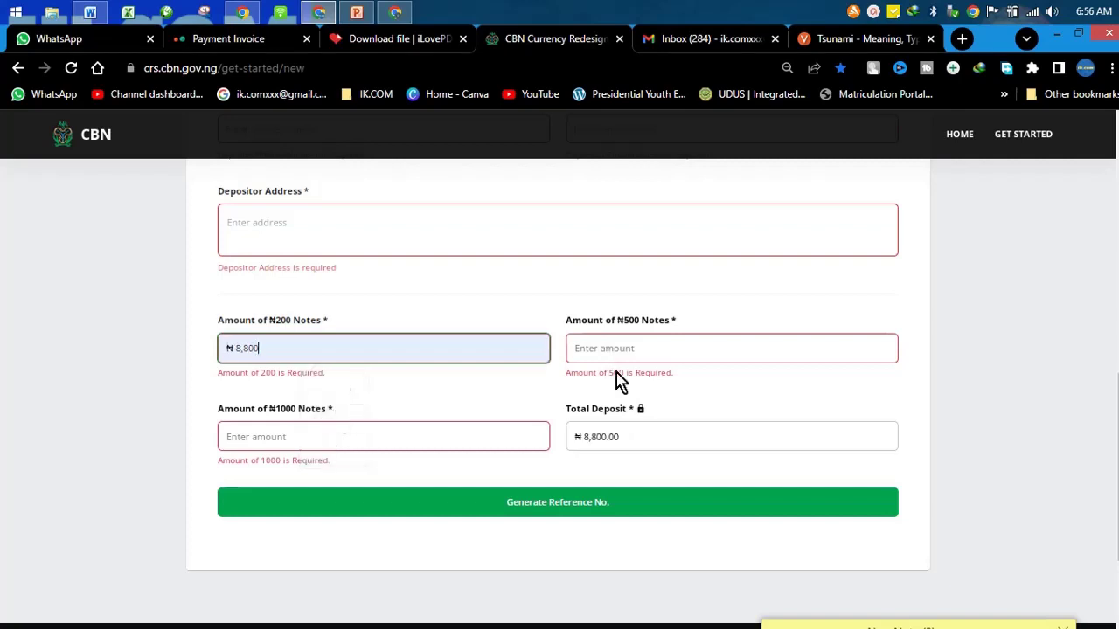
pyautogui.click(638, 352)
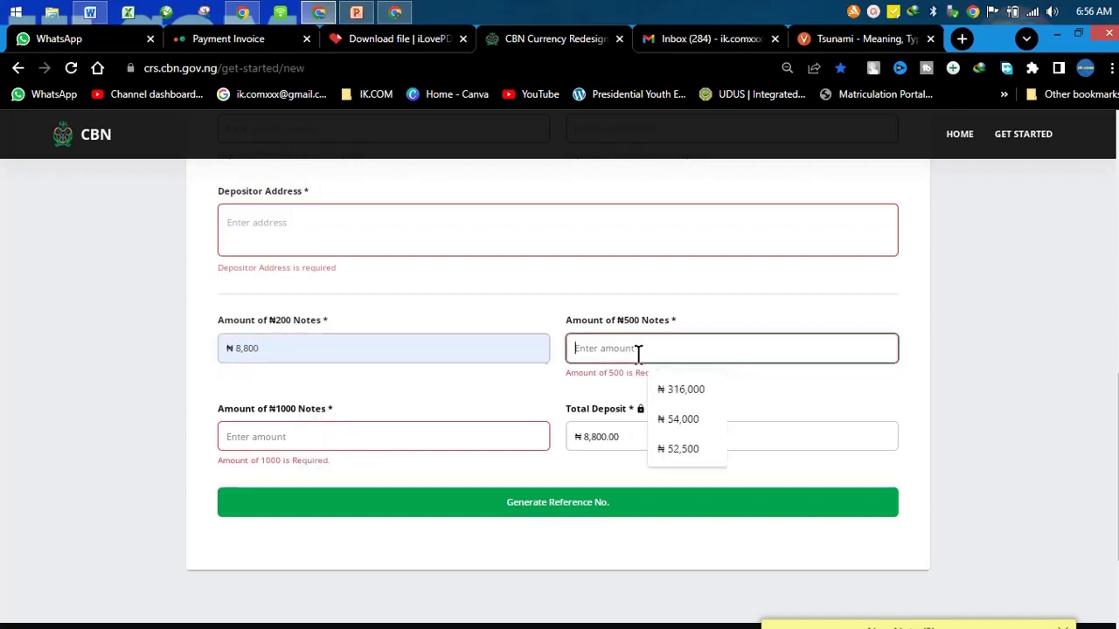
pyautogui.click(669, 389)
pyautogui.click(491, 438)
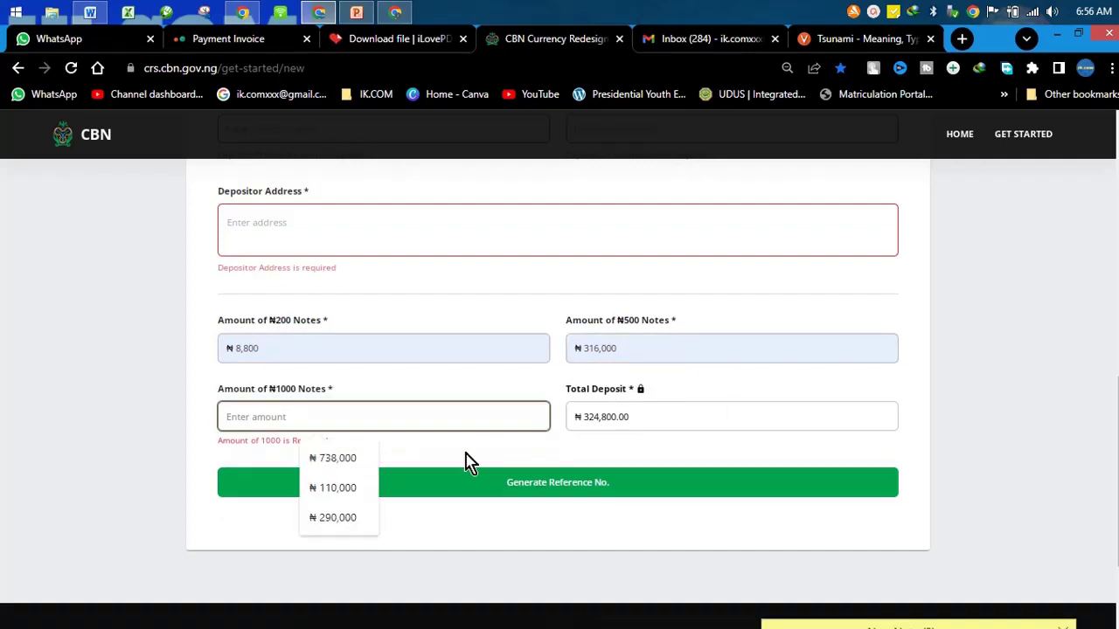
pyautogui.click(351, 463)
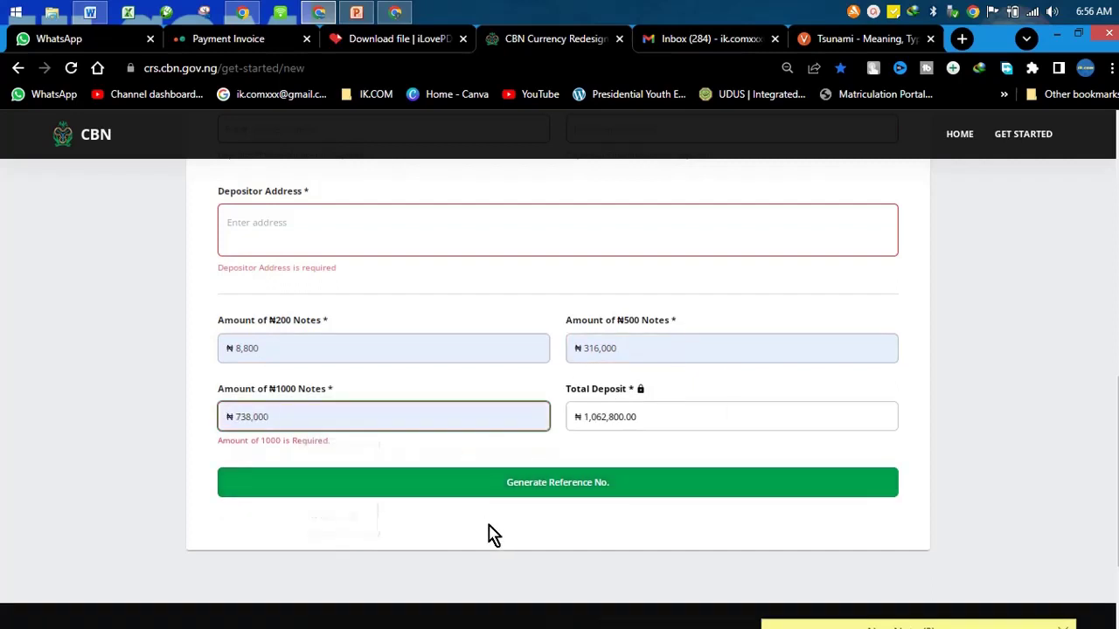
pyautogui.click(500, 488)
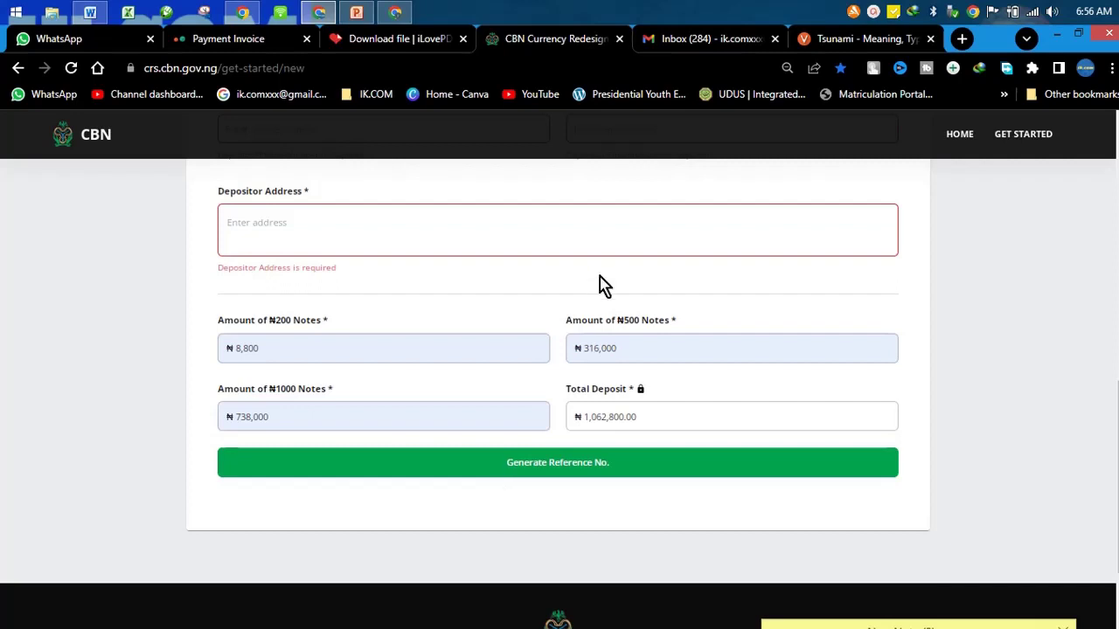
# Step: Switch to the Gmail inbox tab showing the CBN Cash Return Request email
pyautogui.click(673, 50)
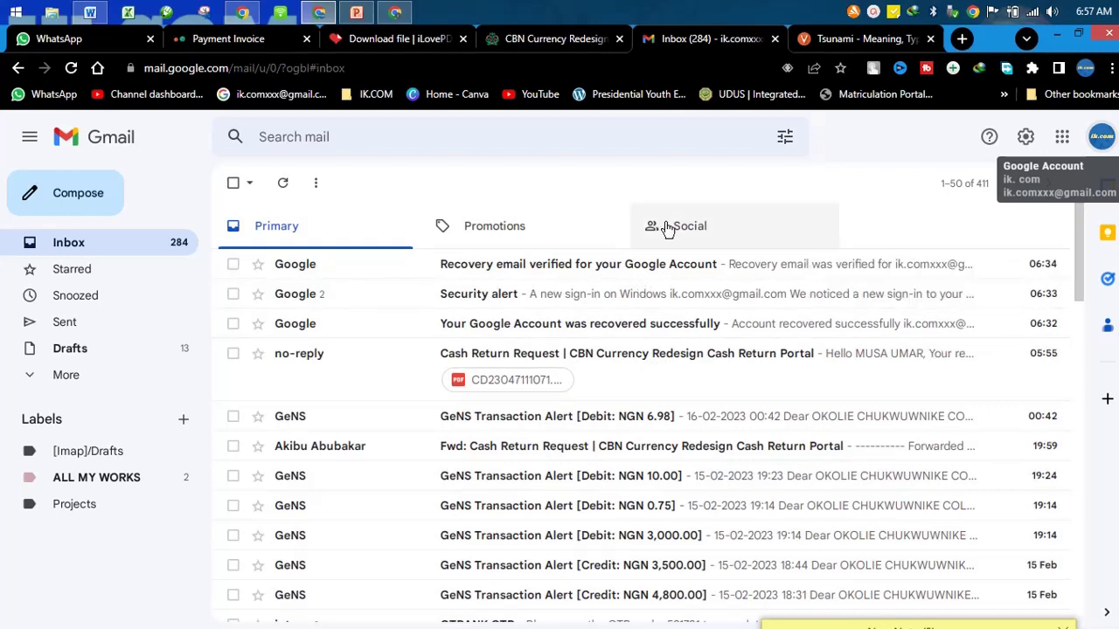
# Step: Generate a reference number for the unfinished form, then navigate back to the home page
pyautogui.click(550, 41)
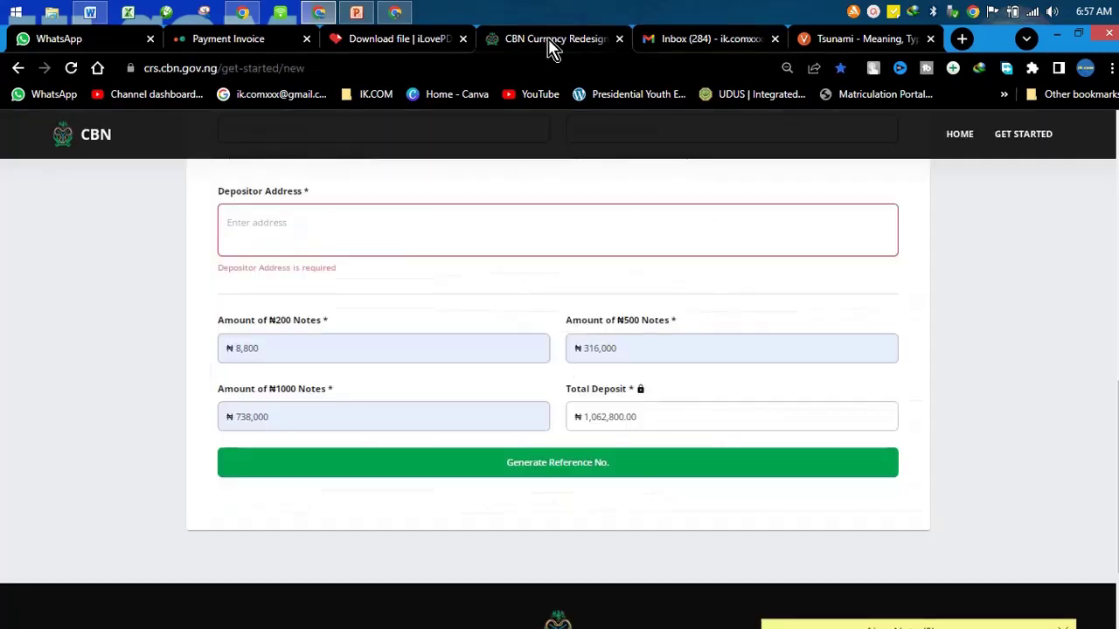
pyautogui.click(534, 473)
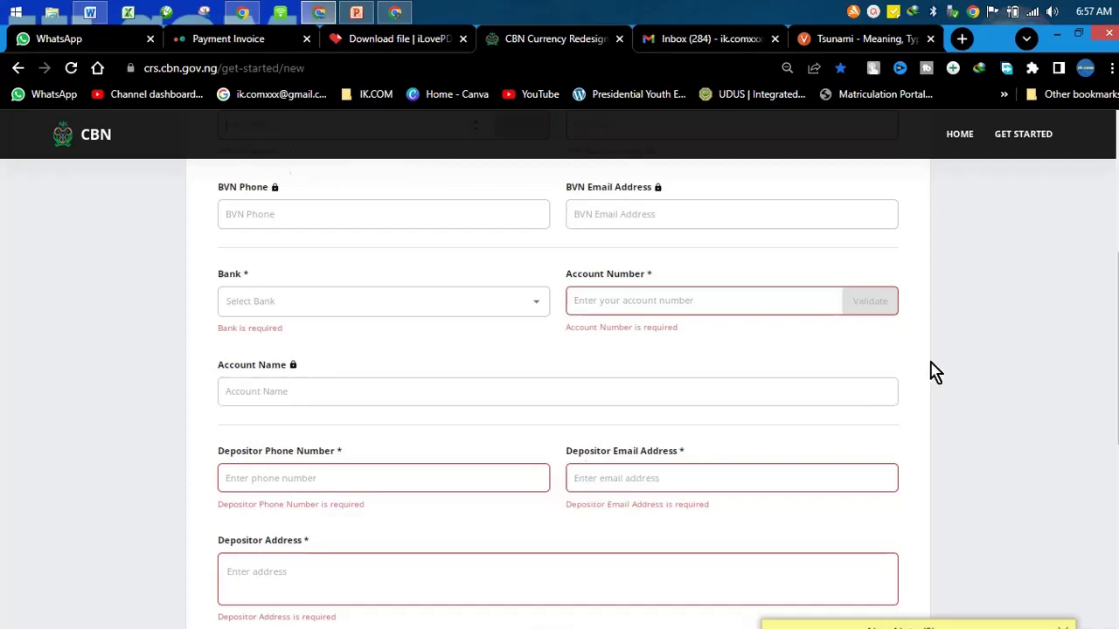
pyautogui.click(1015, 139)
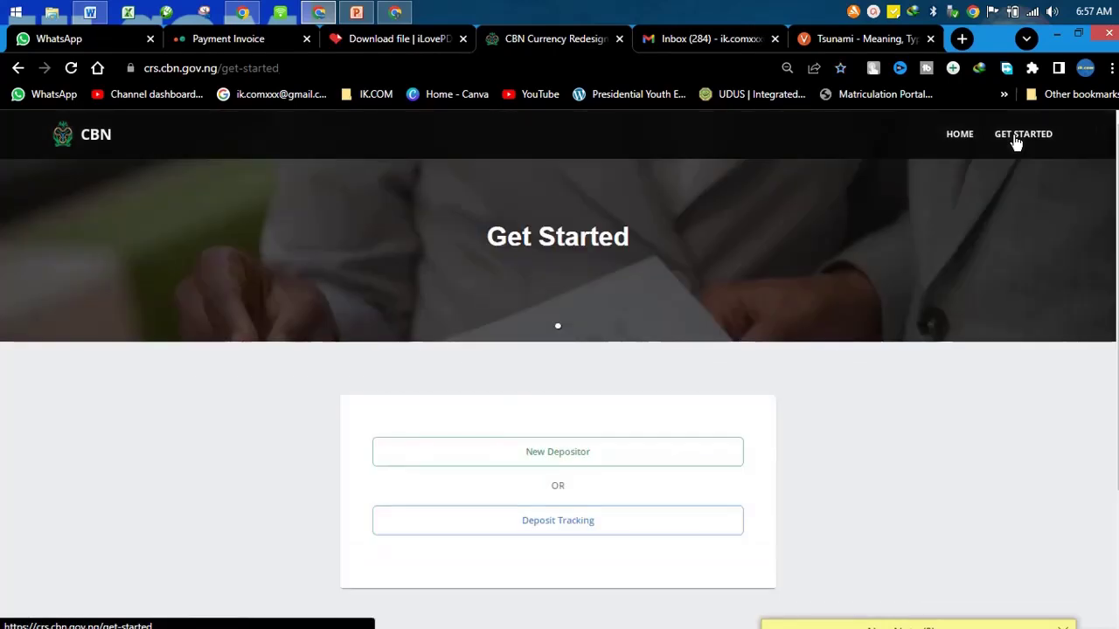
pyautogui.click(965, 143)
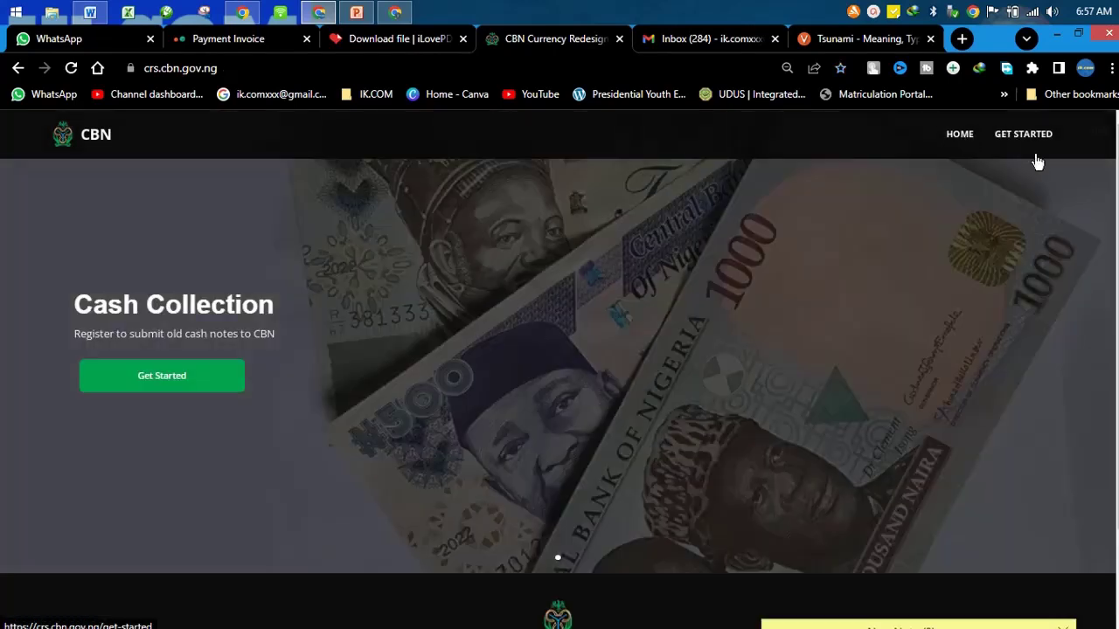